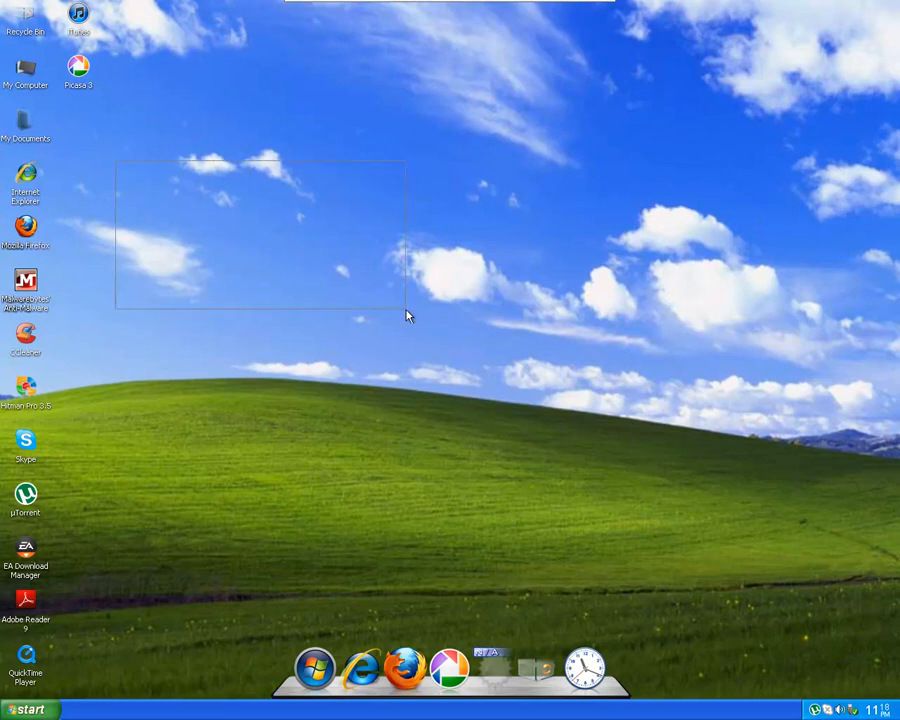
click(22, 552)
click(24, 494)
click(24, 448)
click(41, 612)
drag(141, 573, 846, 104)
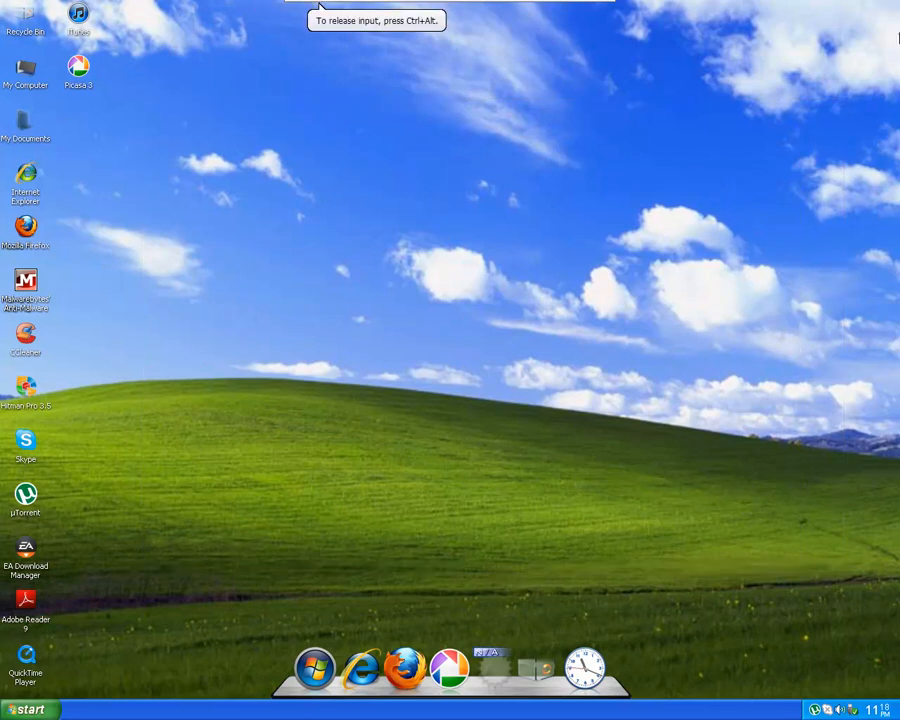
drag(893, 17, 103, 542)
Step: Open Task Manager from the taskbar, examine the system performance and running processes, and close it
right_click(230, 706)
click(258, 676)
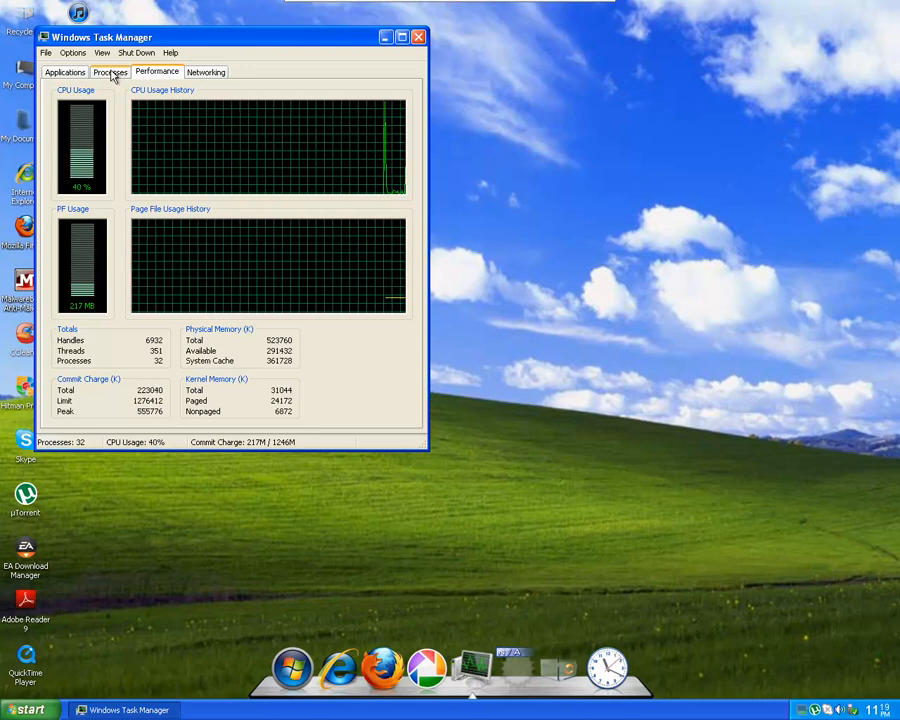
click(25, 600)
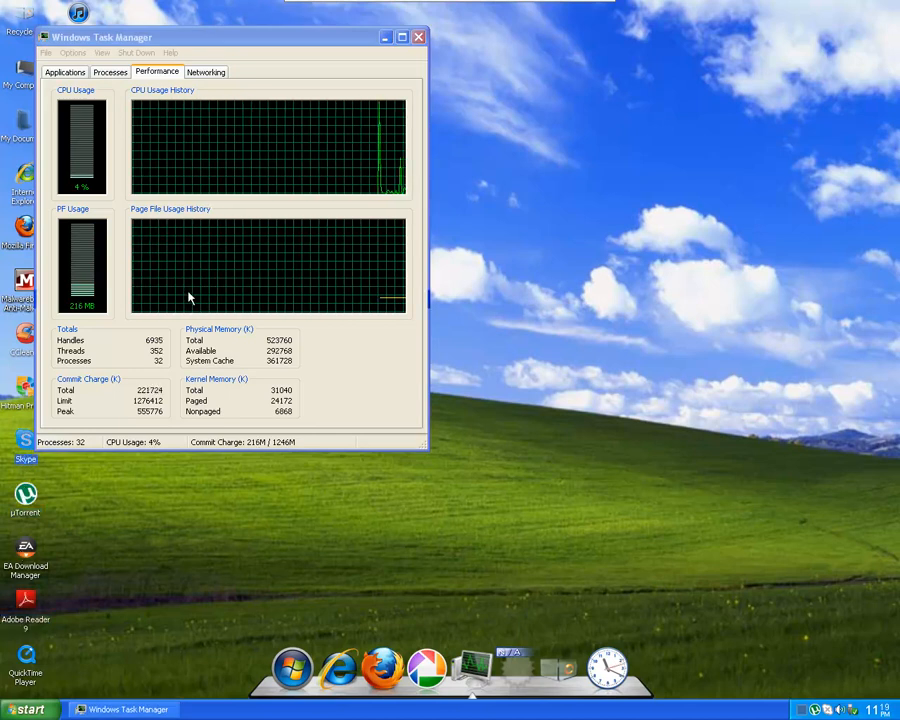
click(176, 265)
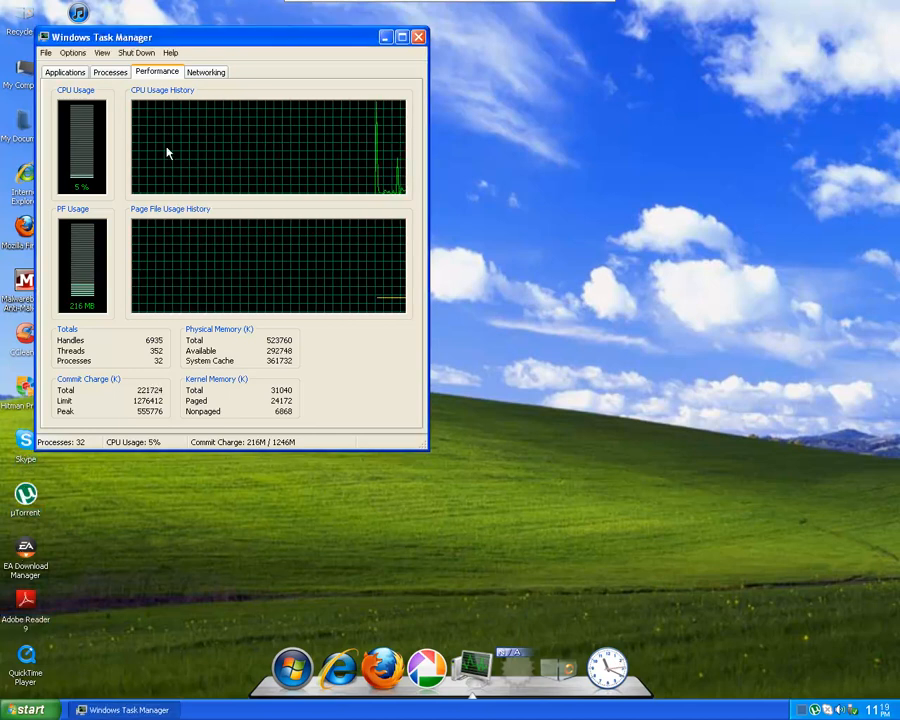
click(98, 72)
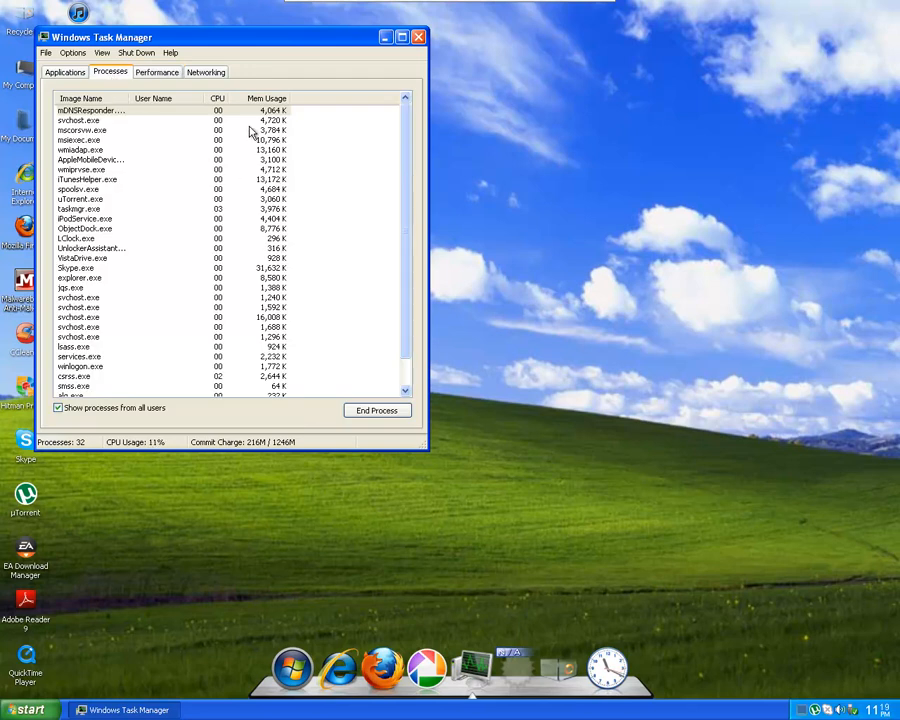
click(116, 121)
click(112, 170)
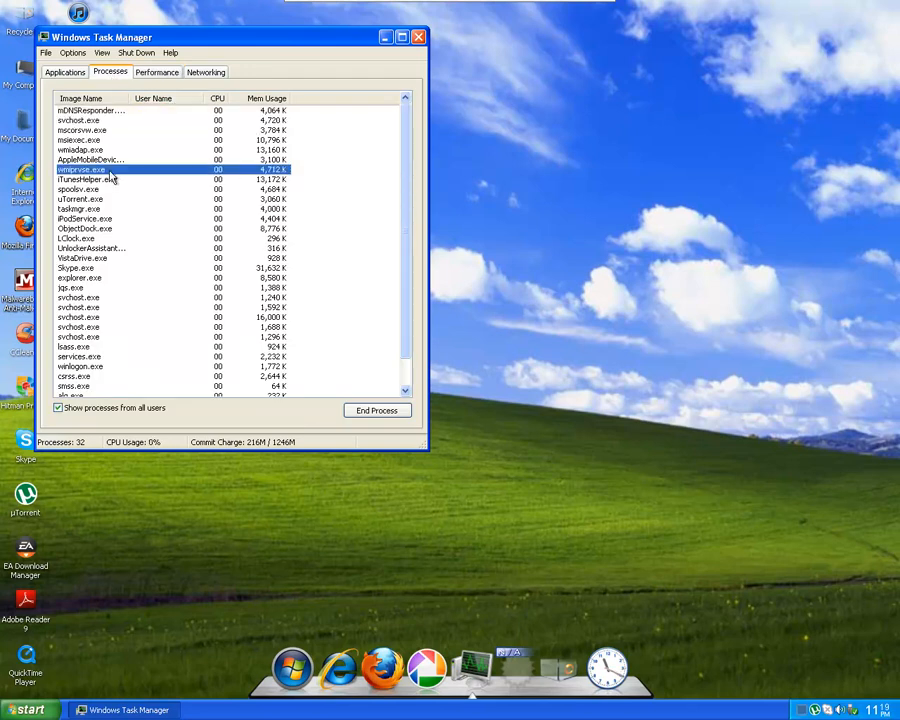
click(111, 180)
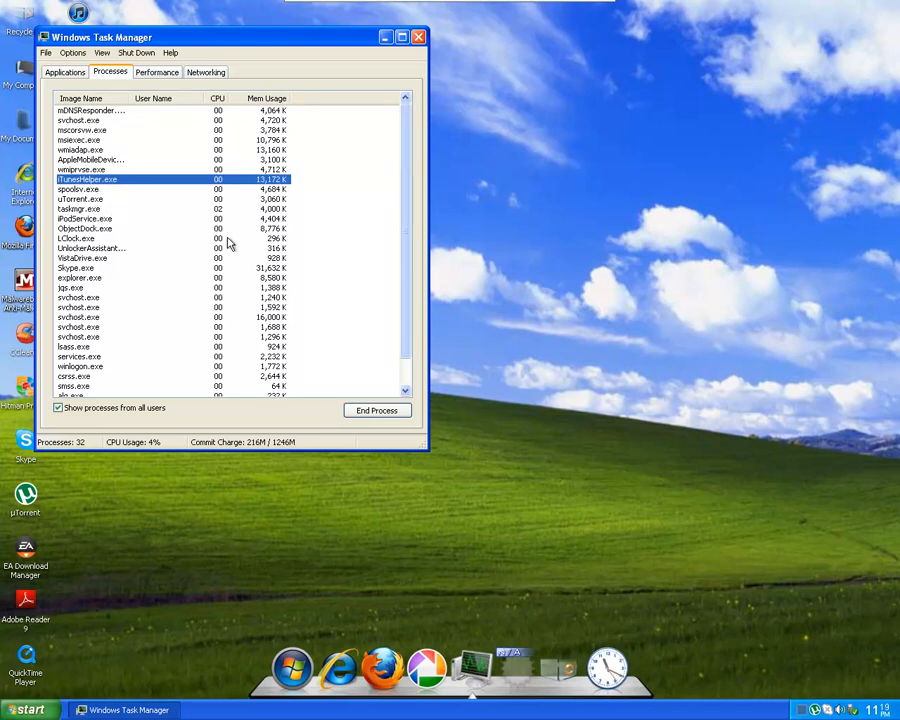
click(418, 36)
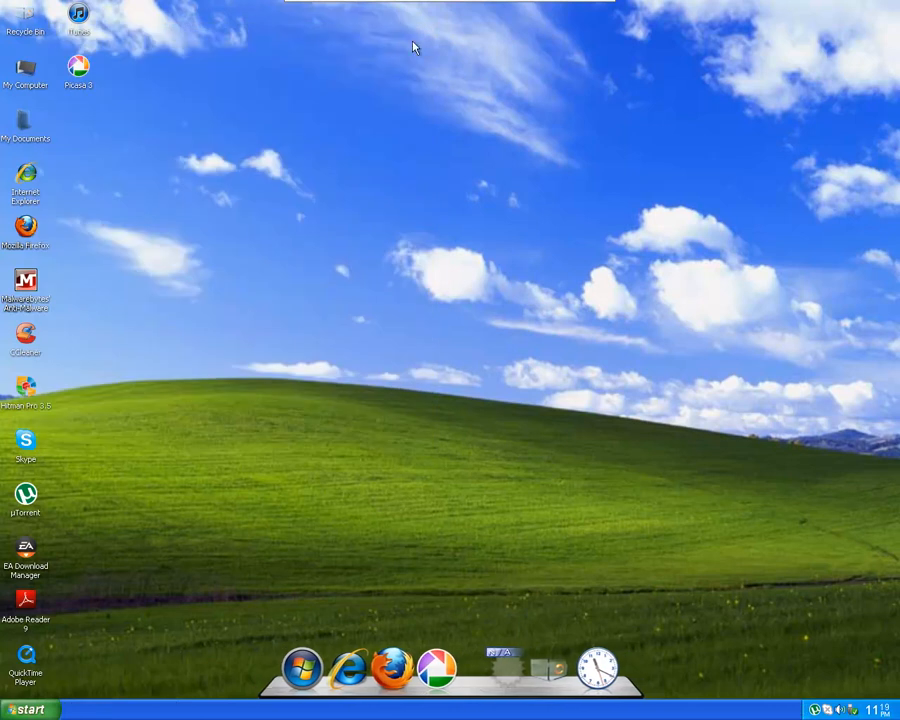
click(30, 709)
click(331, 569)
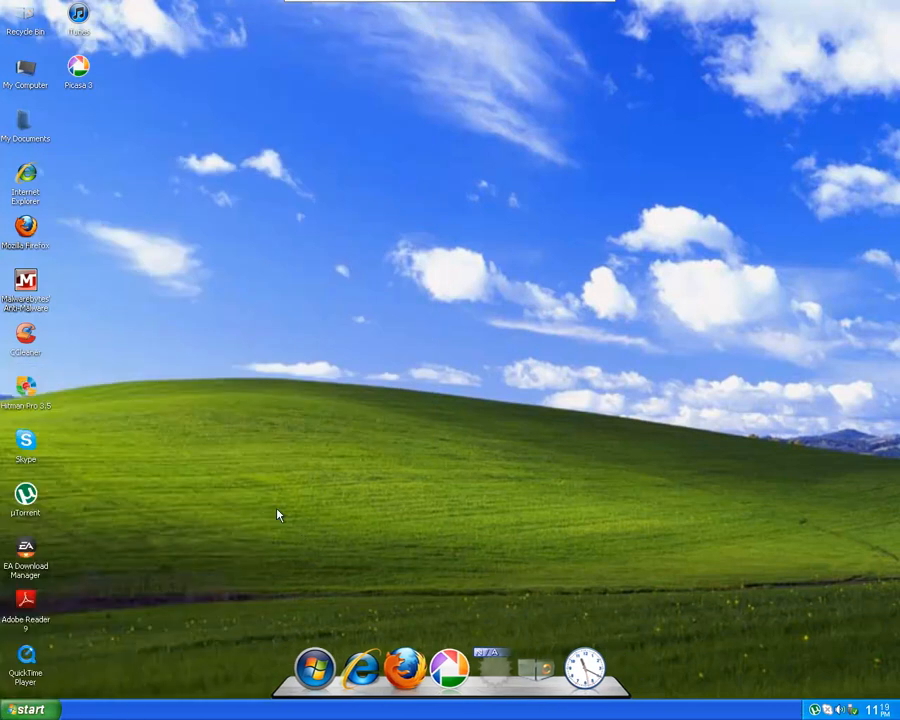
click(30, 709)
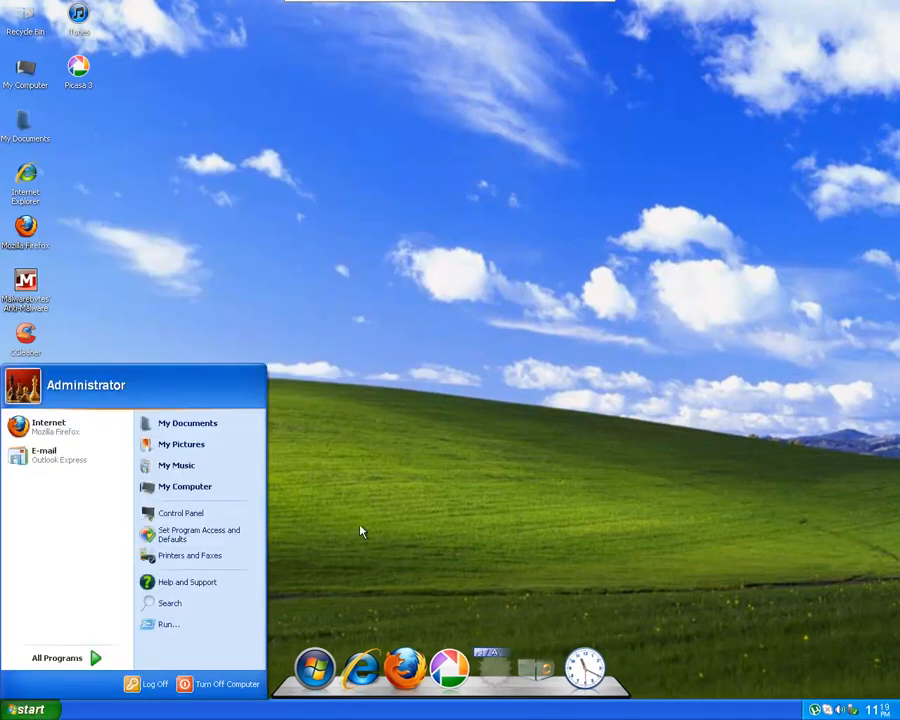
click(271, 564)
right_click(108, 709)
Step: Launch the System Configuration Utility by running the msconfig command
key(super)
click(165, 624)
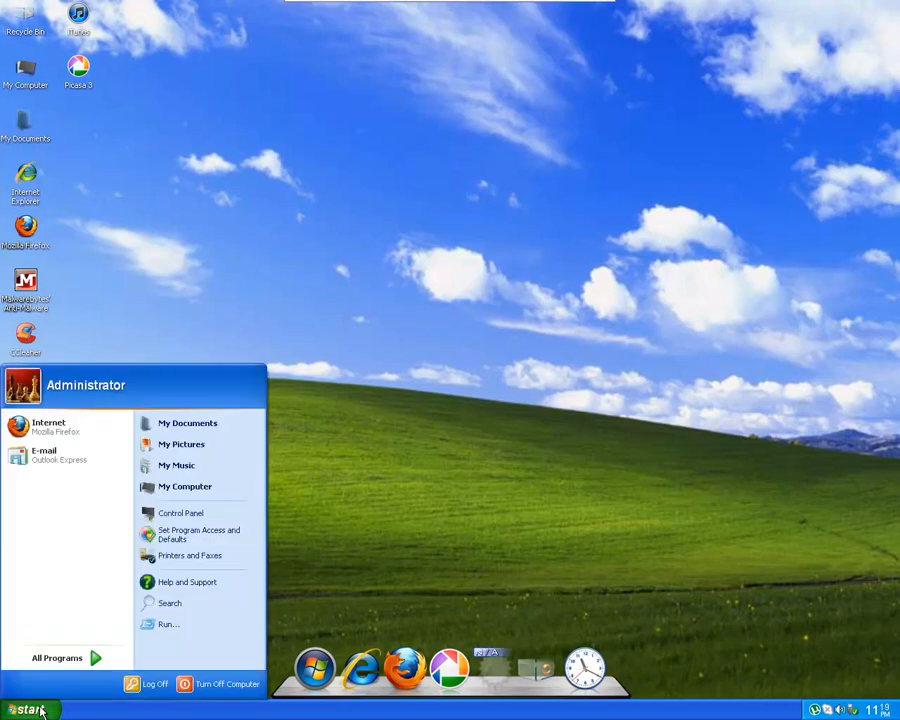
mouse_move(50, 658)
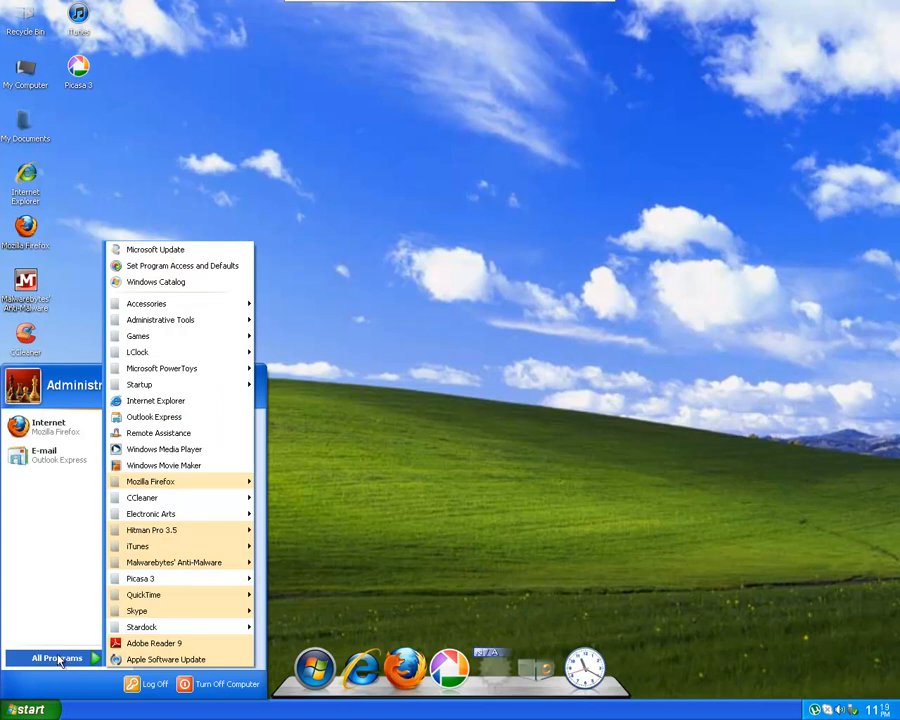
click(166, 624)
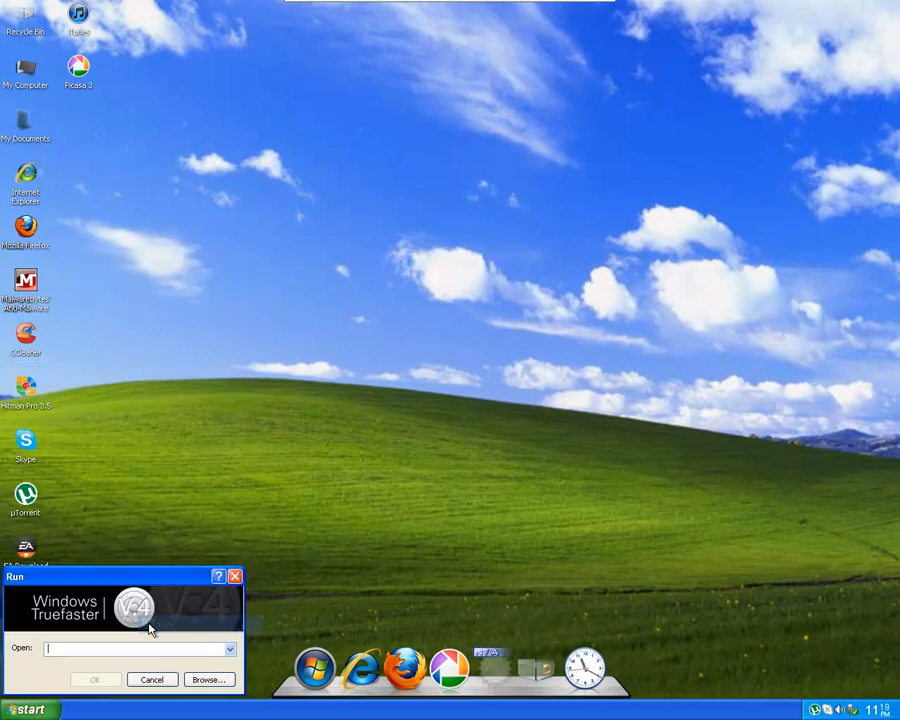
text(,s)
key(BackSpace)
key(BackSpace)
text(msconfig)
click(97, 682)
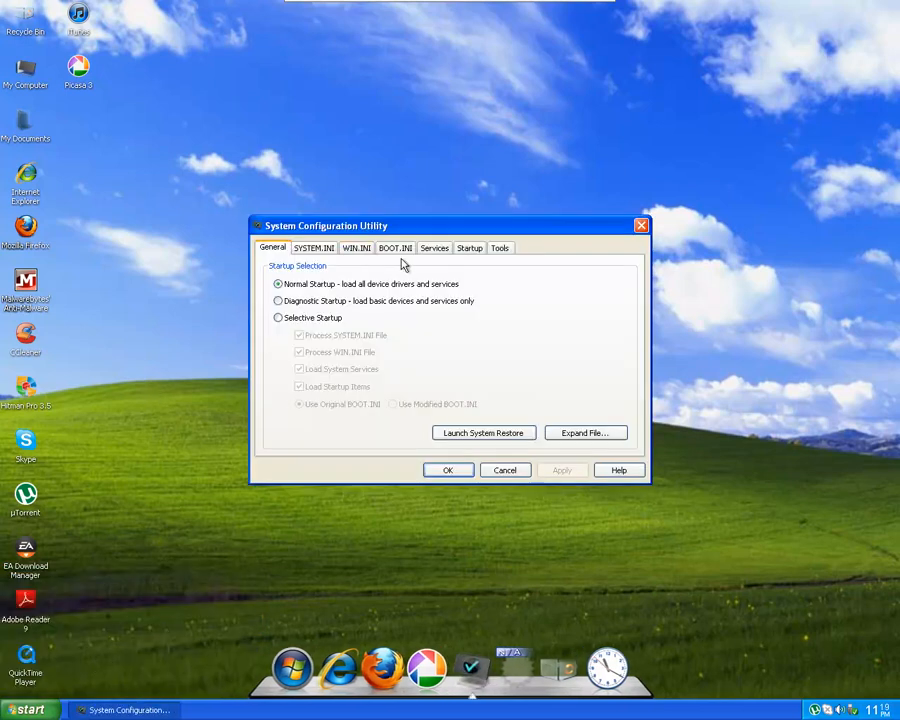
Step: Examine the startup items and the services list, both with Microsoft services hidden and with them shown
click(434, 250)
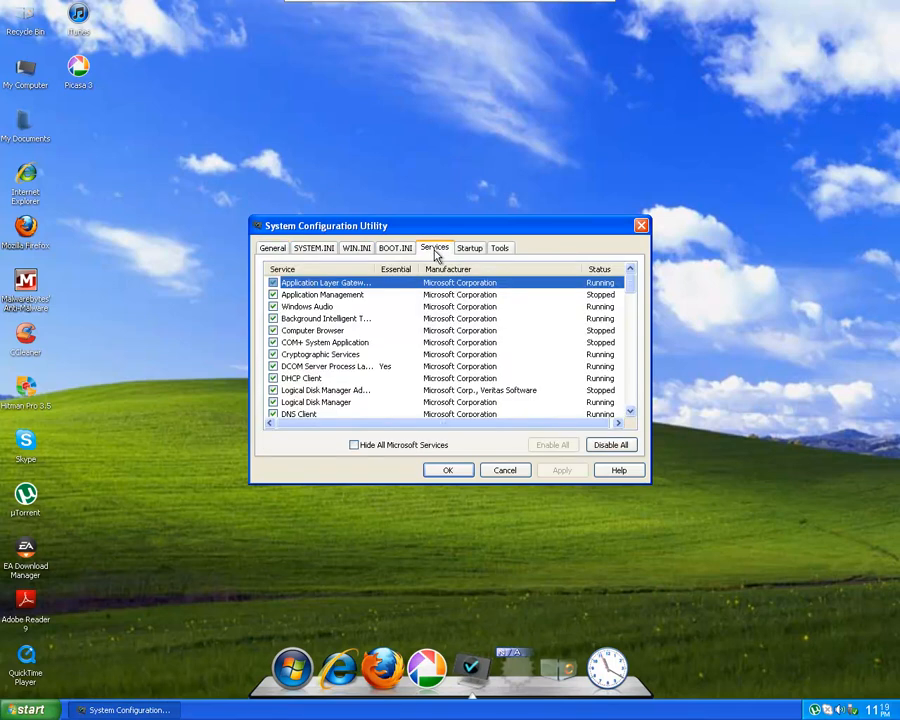
click(464, 254)
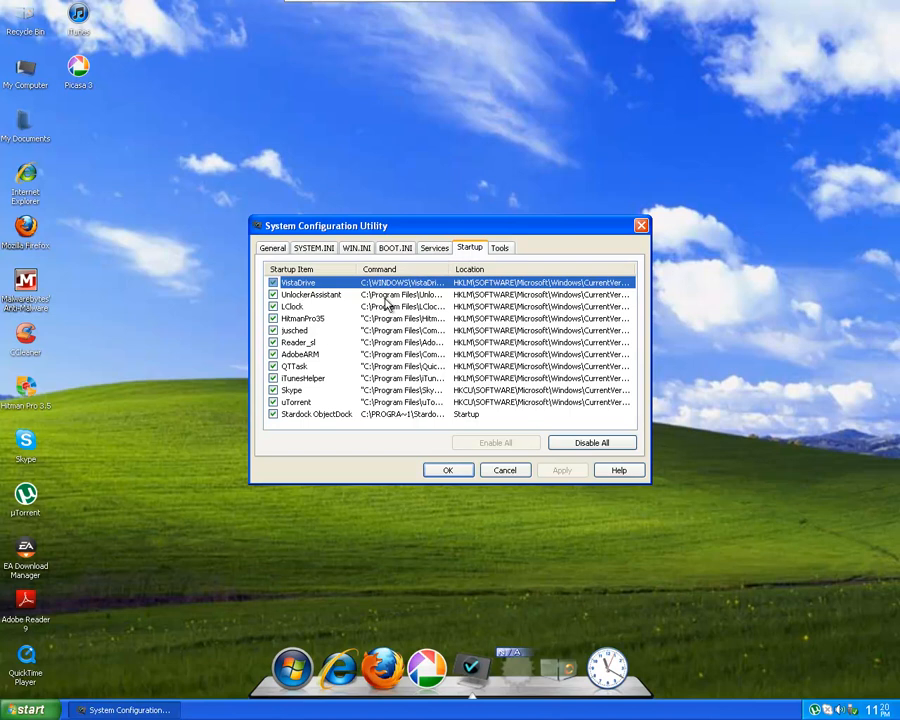
click(434, 249)
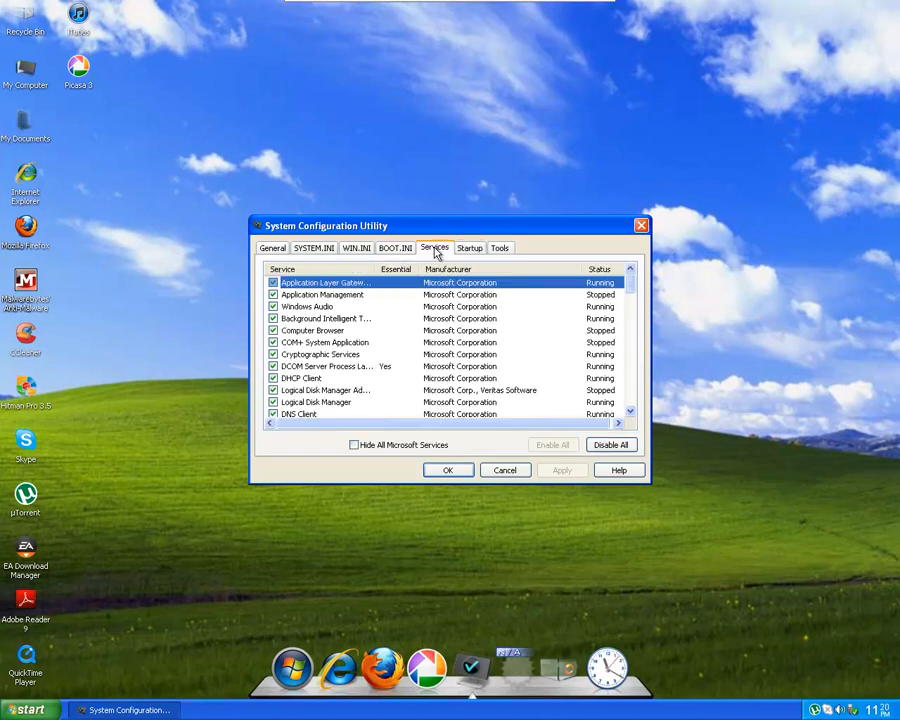
click(398, 448)
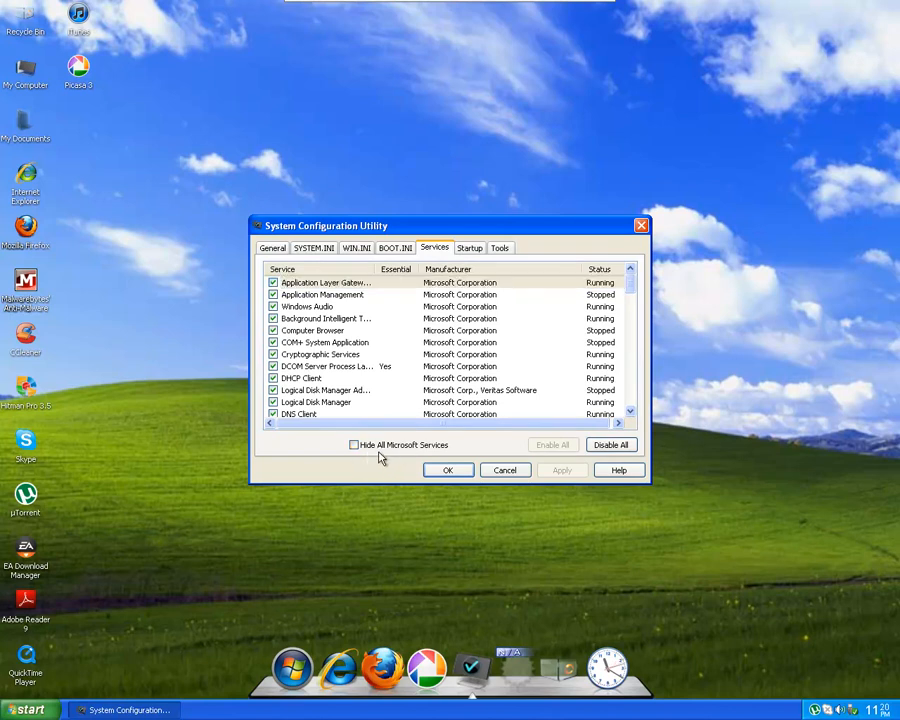
click(388, 446)
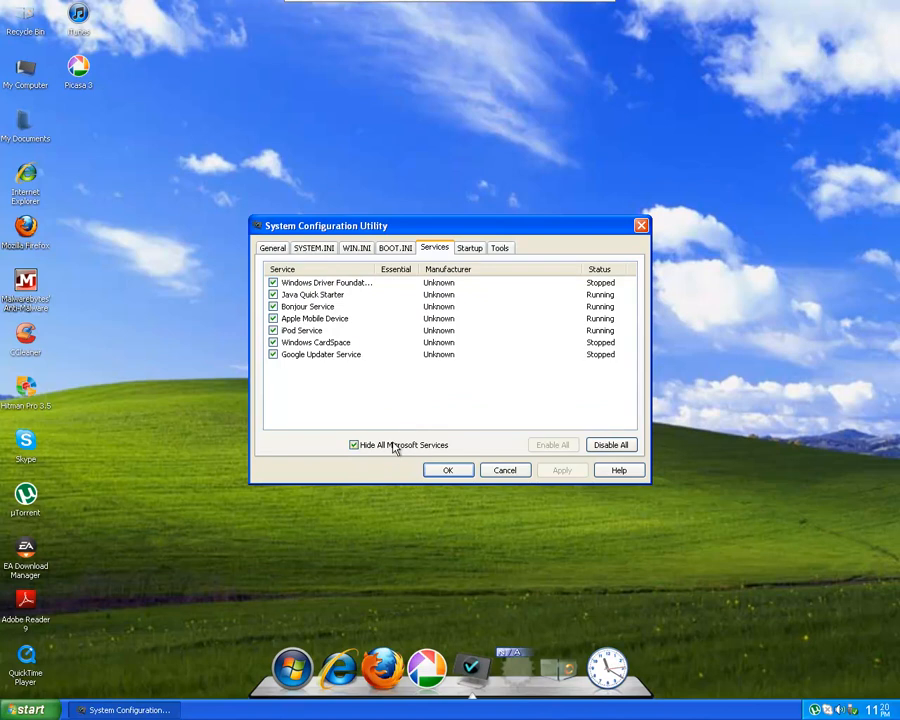
click(398, 443)
mouse_move(630, 290)
mouse_down()
mouse_move(635, 388)
mouse_move(640, 290)
mouse_up()
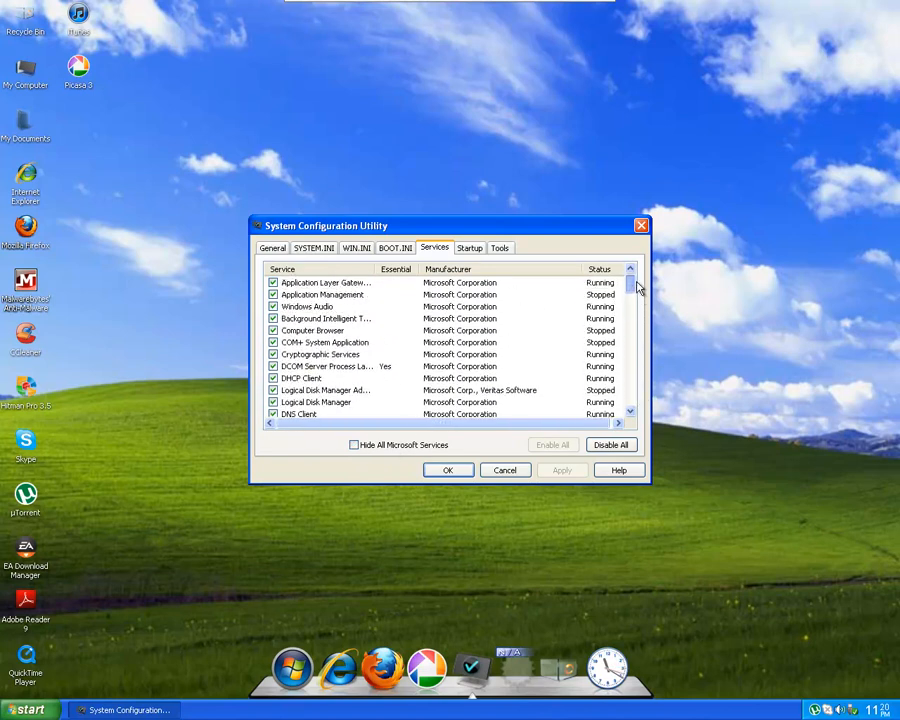
Step: Hide all Microsoft services and disable all the remaining third-party services
click(425, 443)
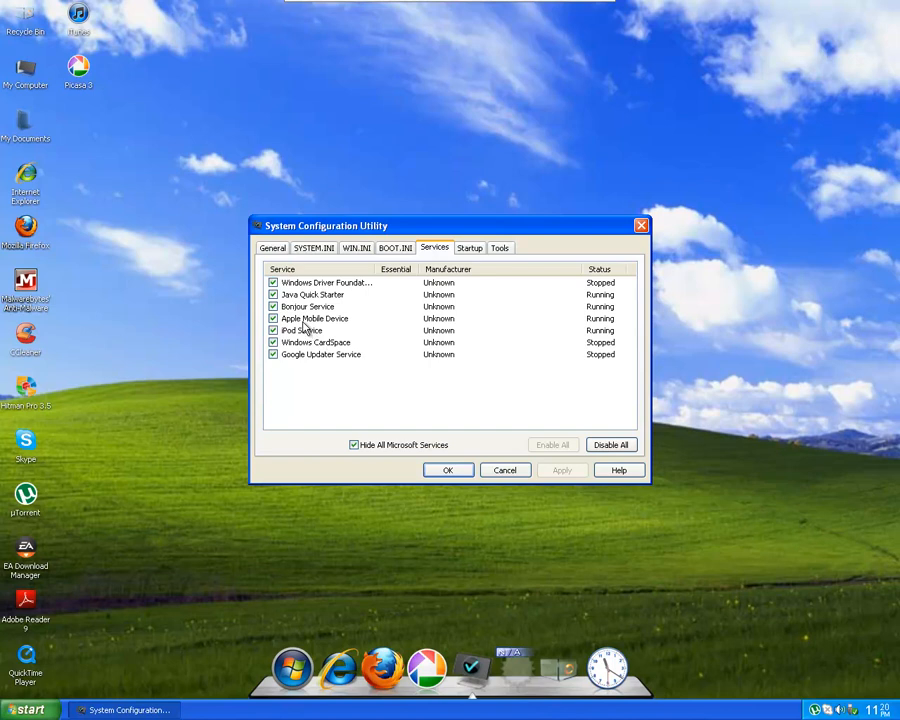
click(605, 447)
click(320, 356)
drag(320, 363, 420, 382)
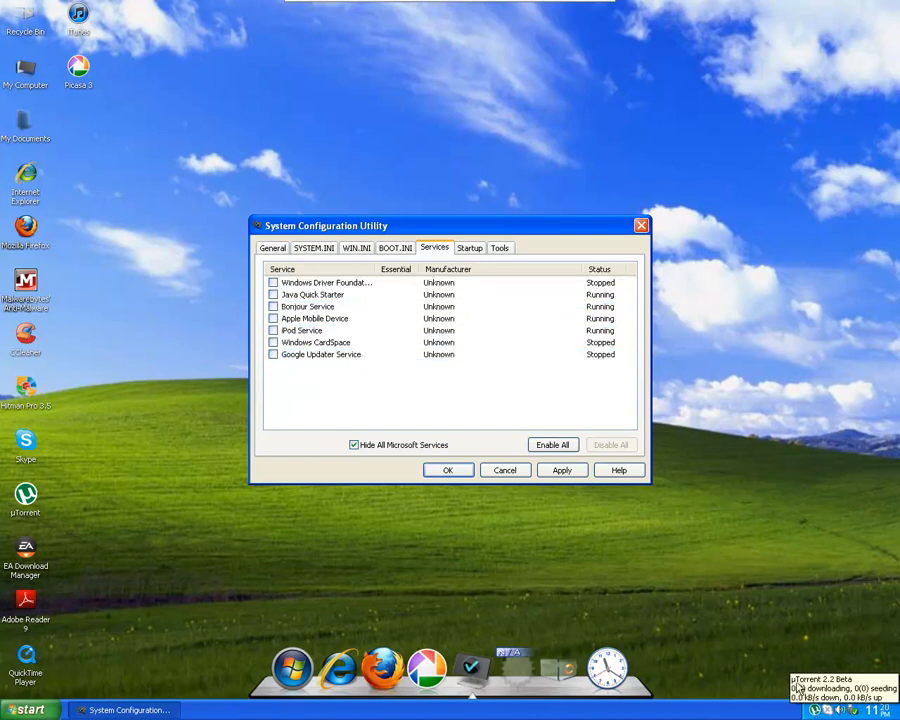
drag(757, 428, 218, 181)
click(372, 397)
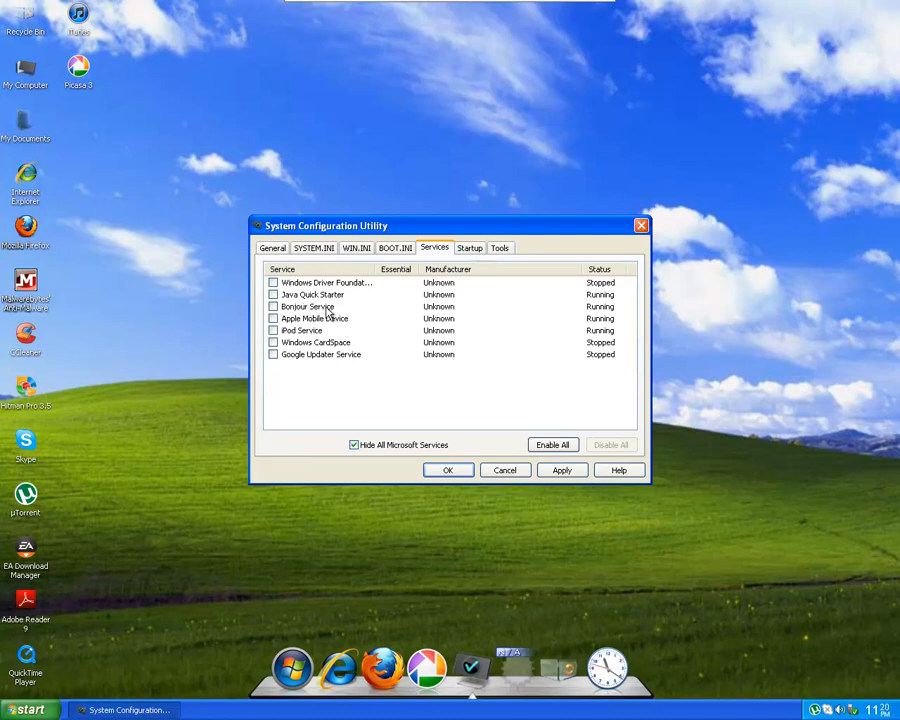
Step: Disable all startup items except UnlockerAssistant and LClock
click(471, 251)
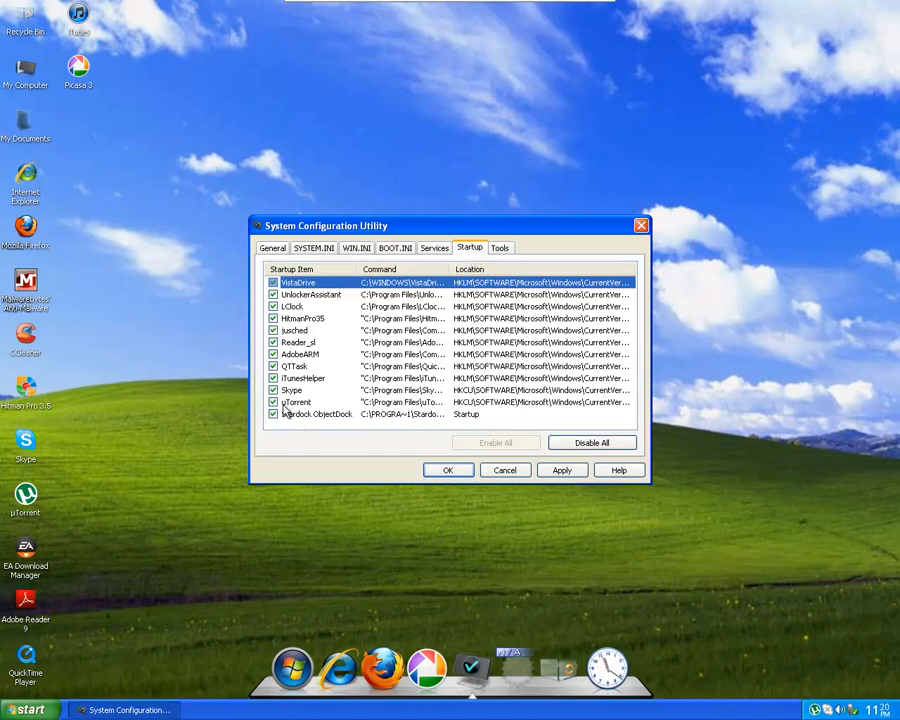
click(438, 250)
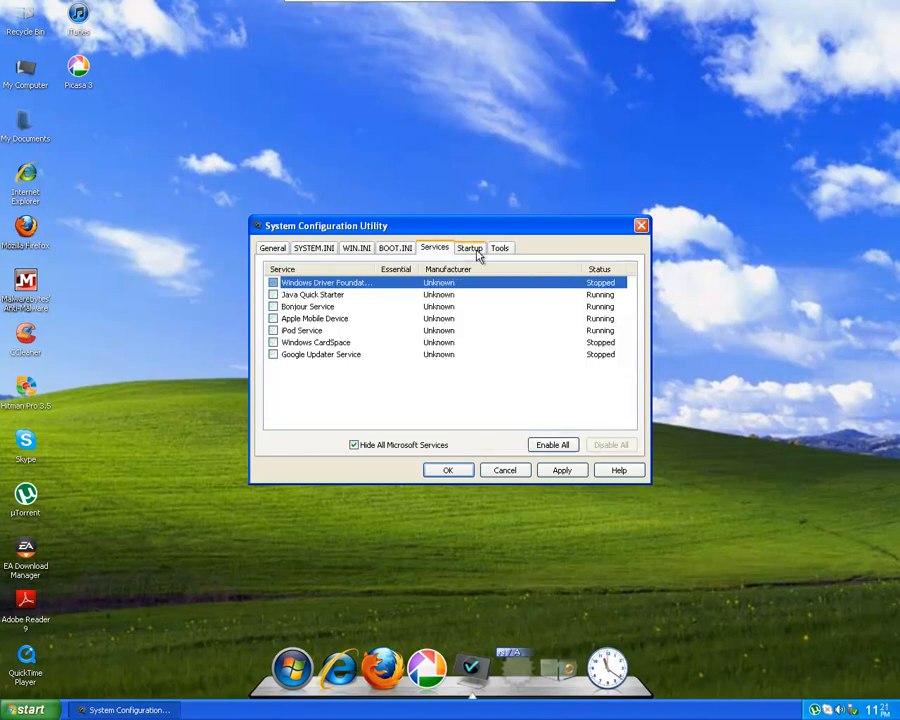
click(477, 253)
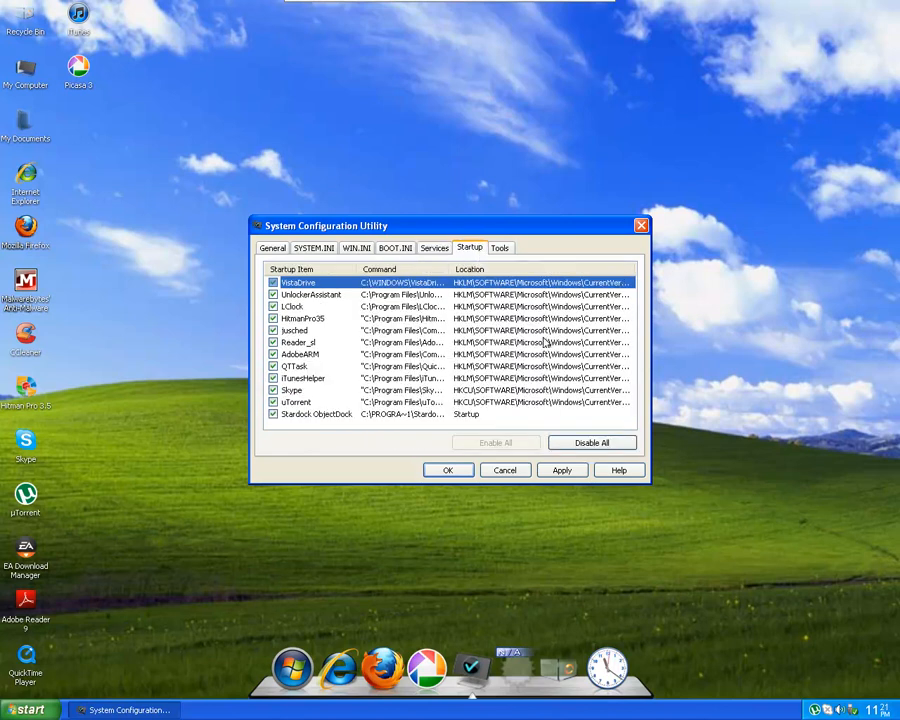
click(590, 444)
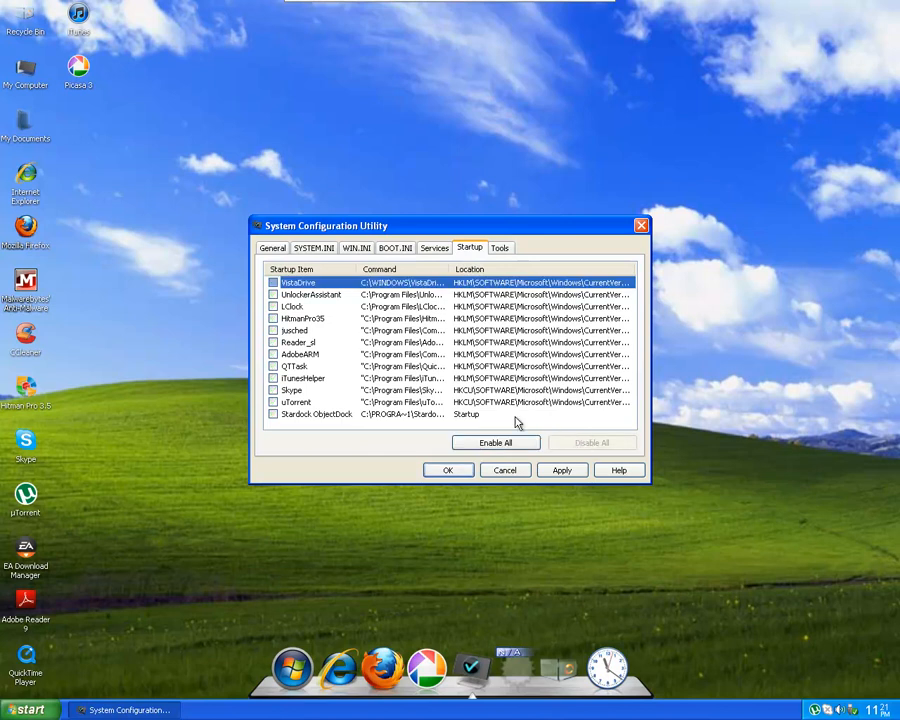
click(273, 307)
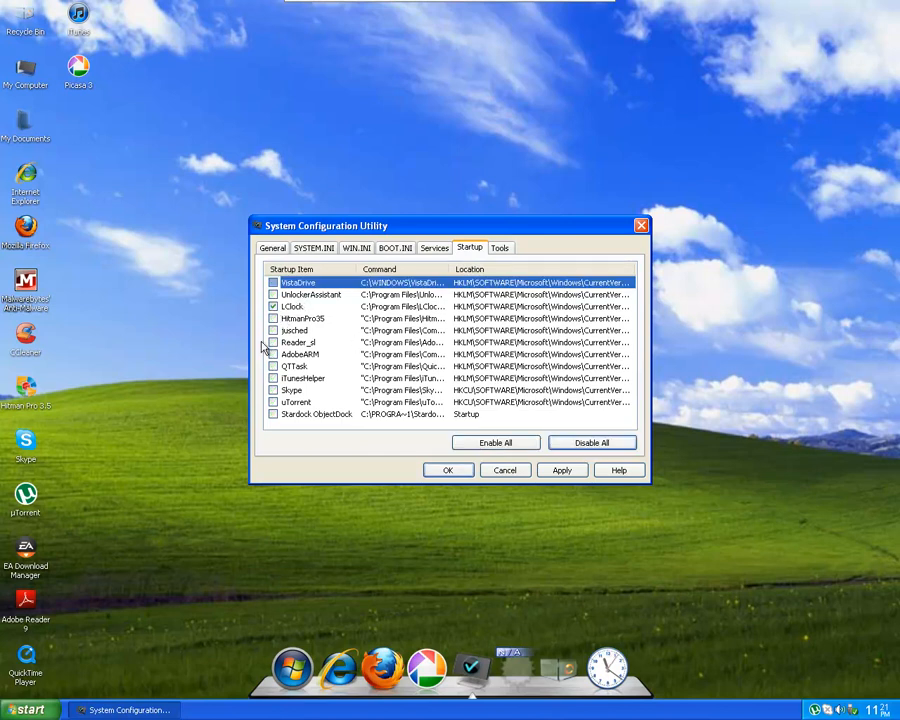
click(273, 306)
Step: Apply the service and startup changes, close the utility and restart the computer
click(567, 475)
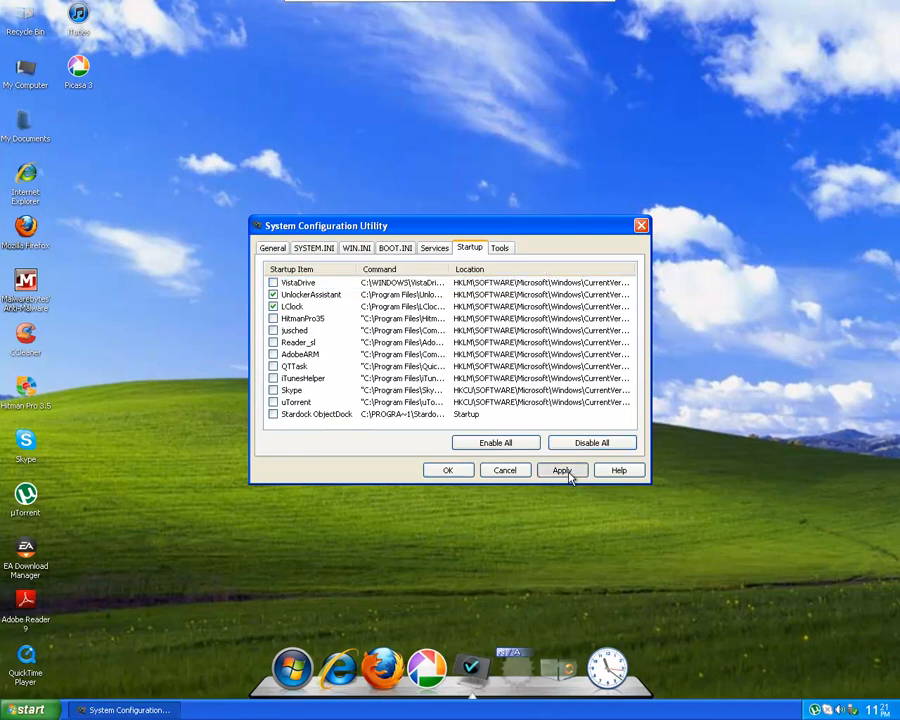
click(440, 472)
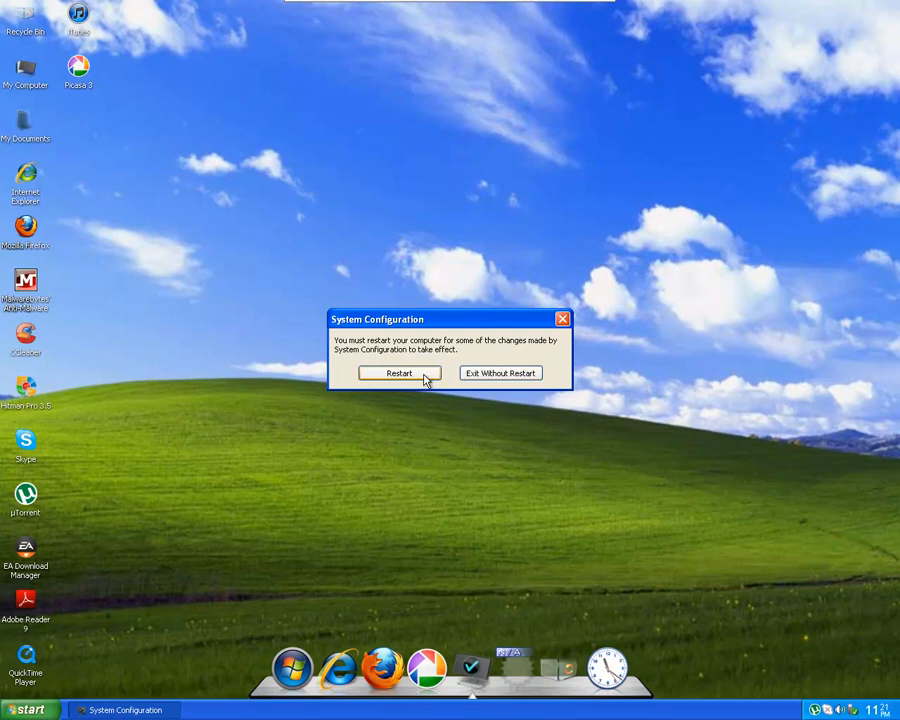
click(425, 377)
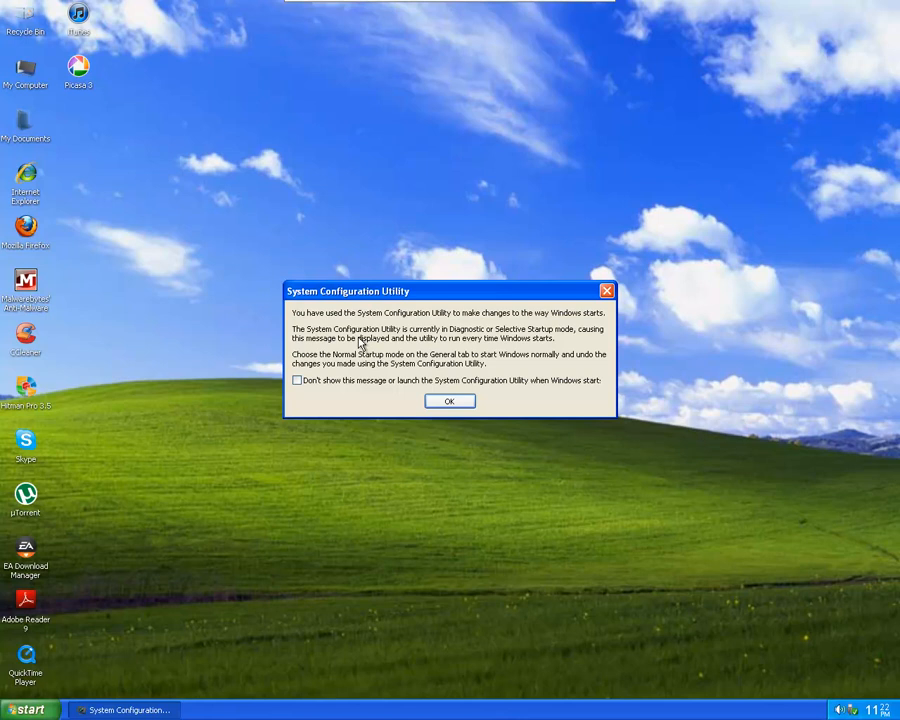
Step: Dismiss the System Configuration notice, check the startup and services settings, and close the utility
click(432, 403)
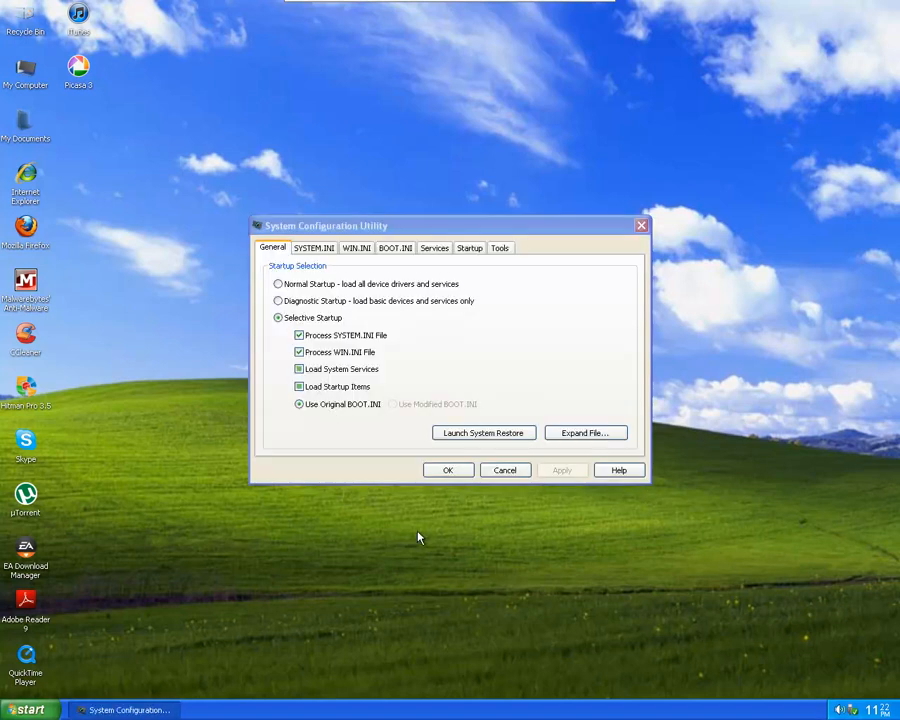
click(465, 250)
click(449, 251)
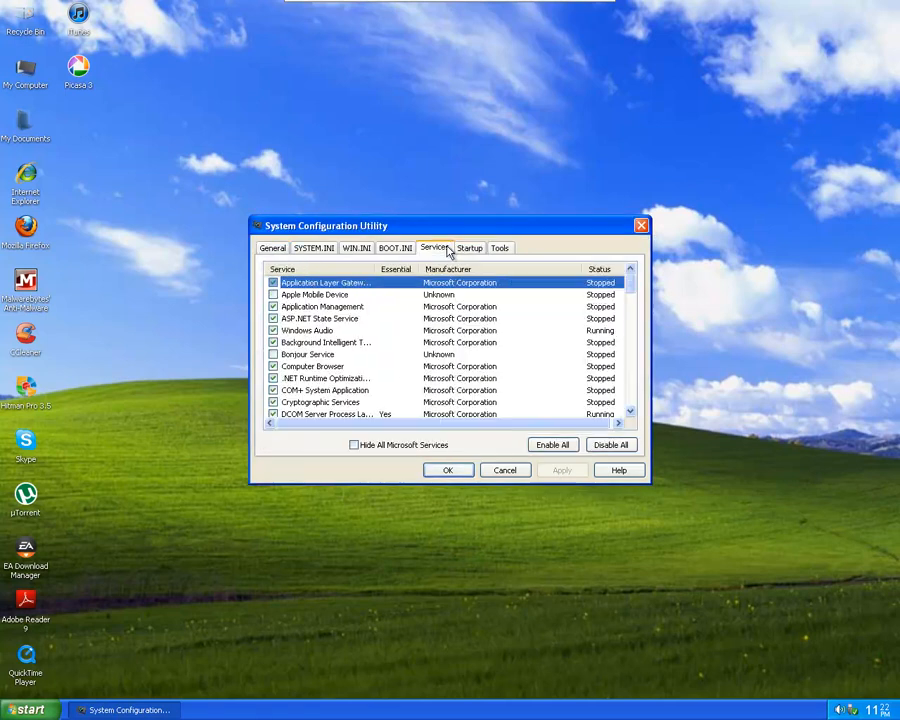
click(410, 444)
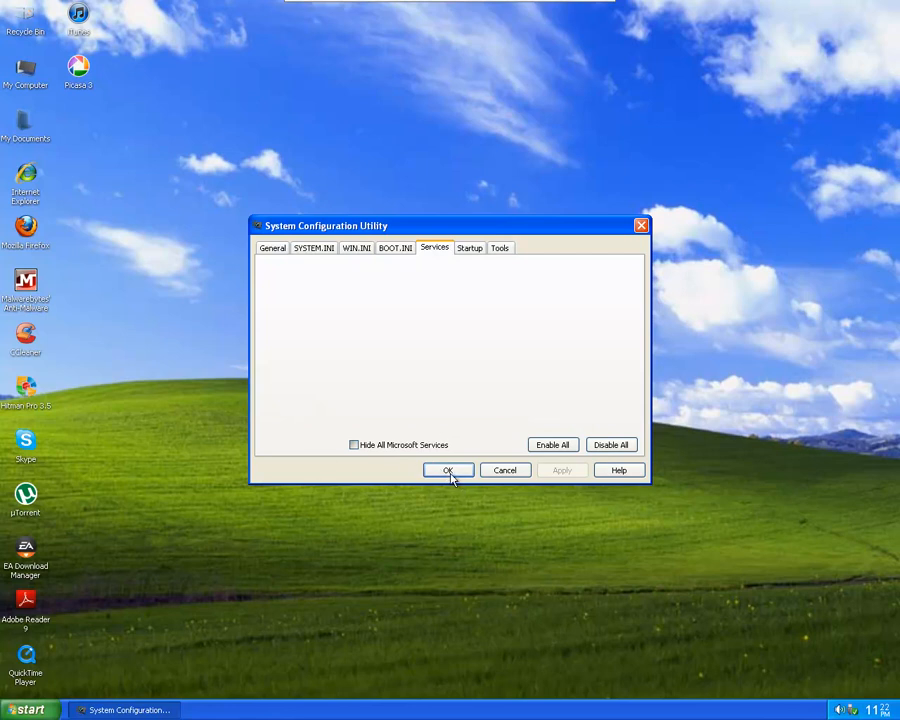
click(641, 227)
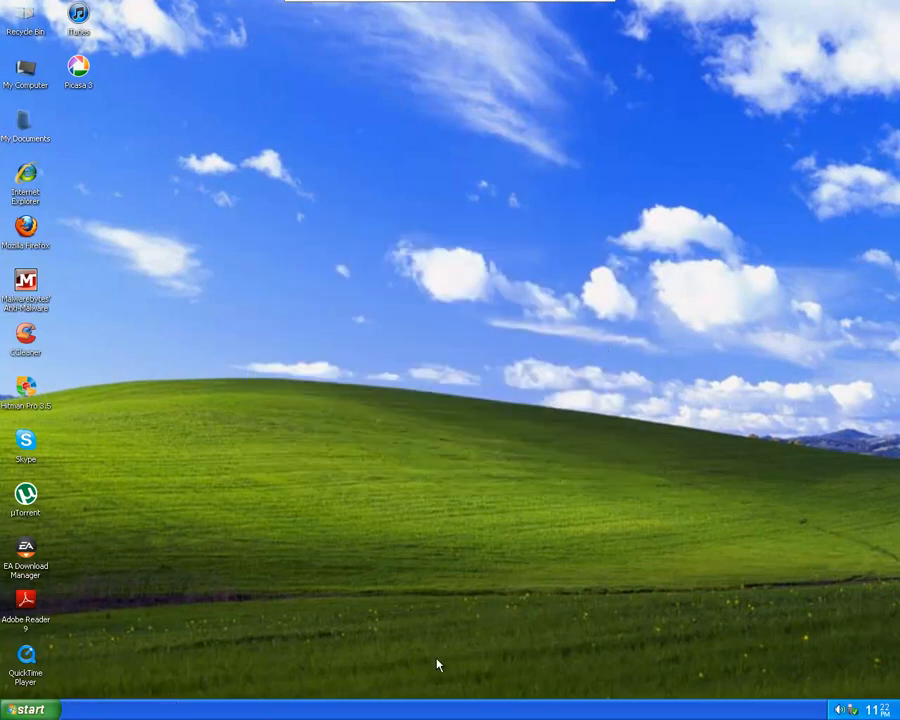
Step: Open Task Manager and review the list of running processes
right_click(434, 704)
right_click(402, 704)
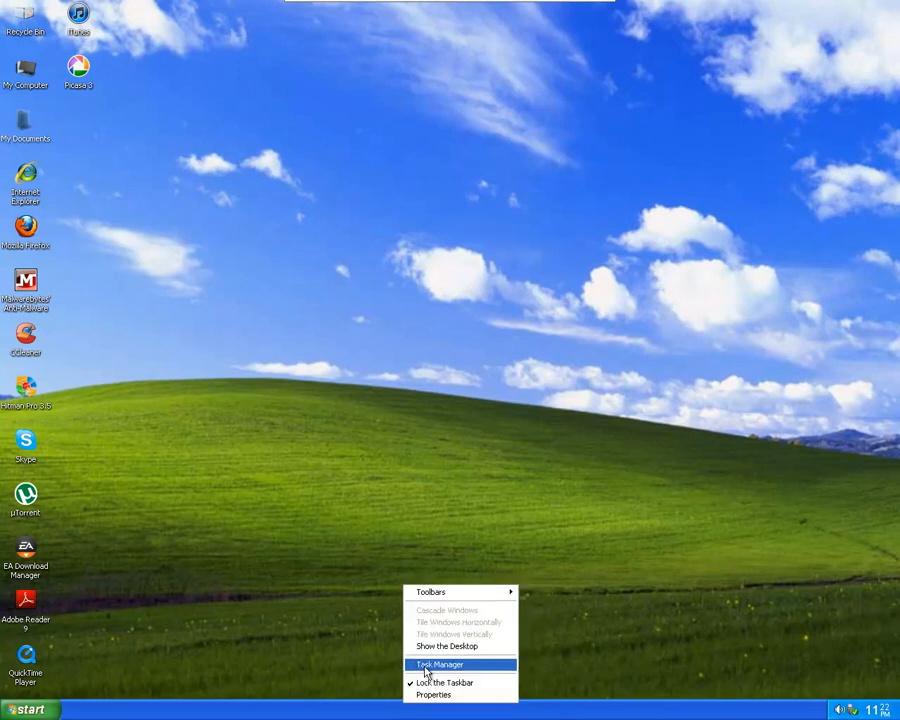
drag(723, 570, 197, 92)
drag(195, 90, 620, 543)
right_click(287, 714)
click(318, 677)
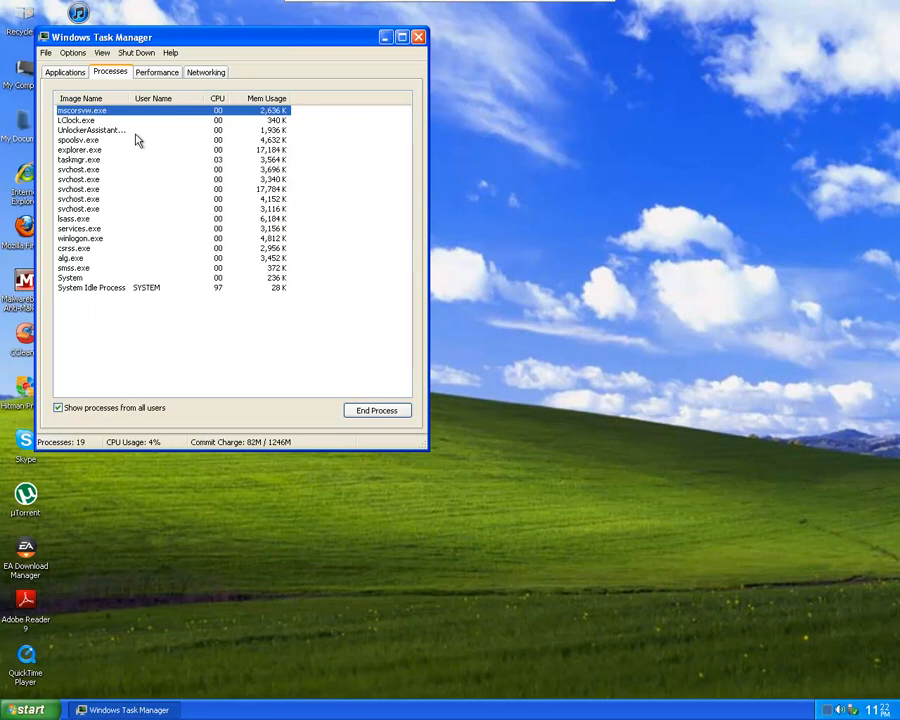
click(362, 242)
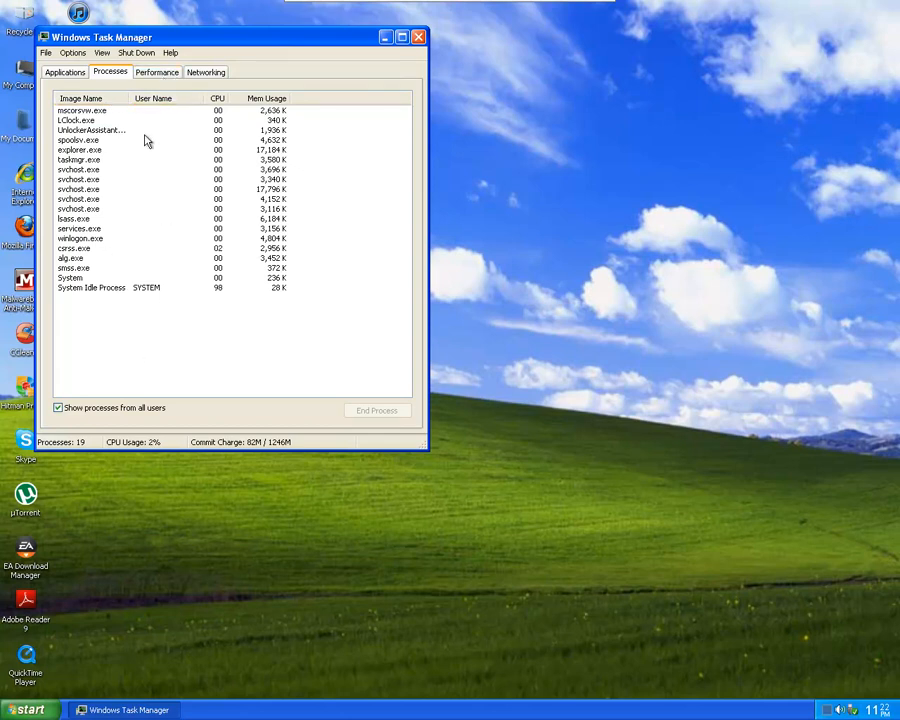
Step: Check the CPU and page file usage in Task Manager, and close it
click(157, 72)
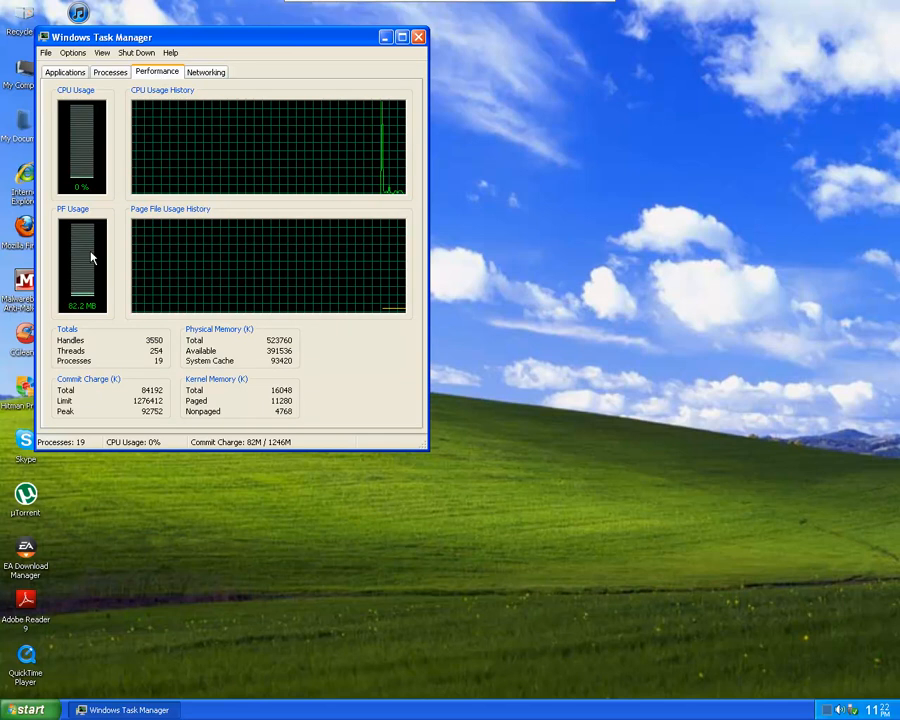
drag(738, 617, 1, 4)
drag(1, 2, 217, 376)
click(84, 305)
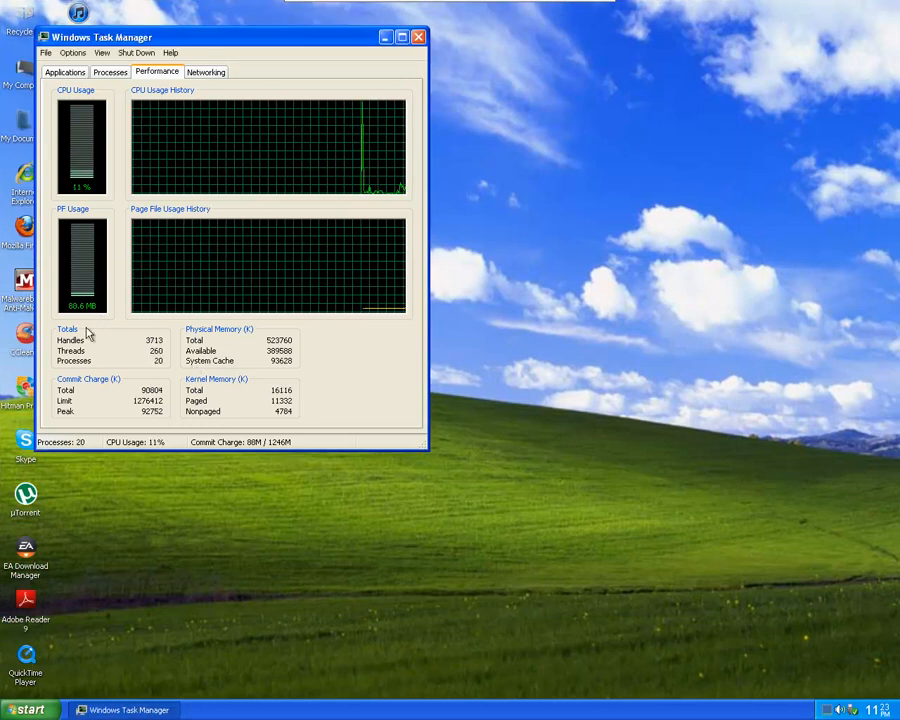
click(418, 37)
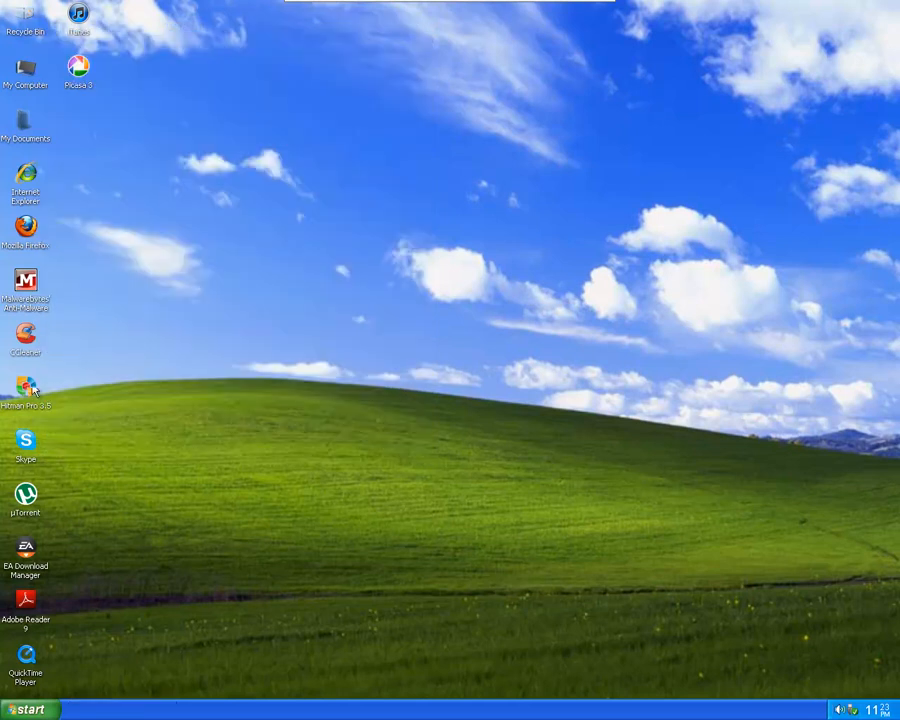
Step: Launch CCleaner from the desktop to test how quickly it opens, and close it
double_click(26, 334)
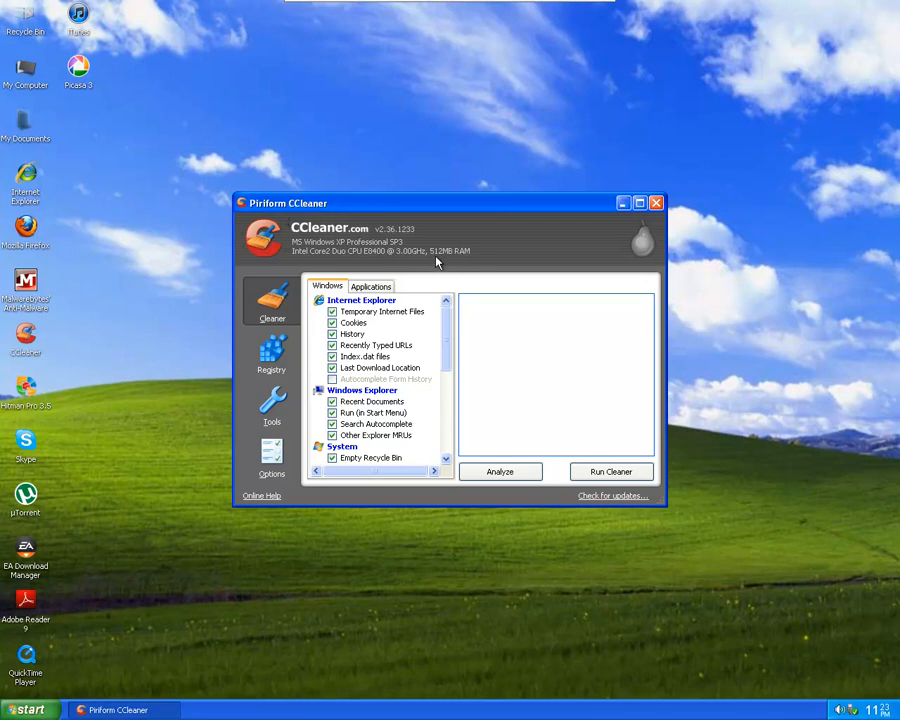
click(655, 204)
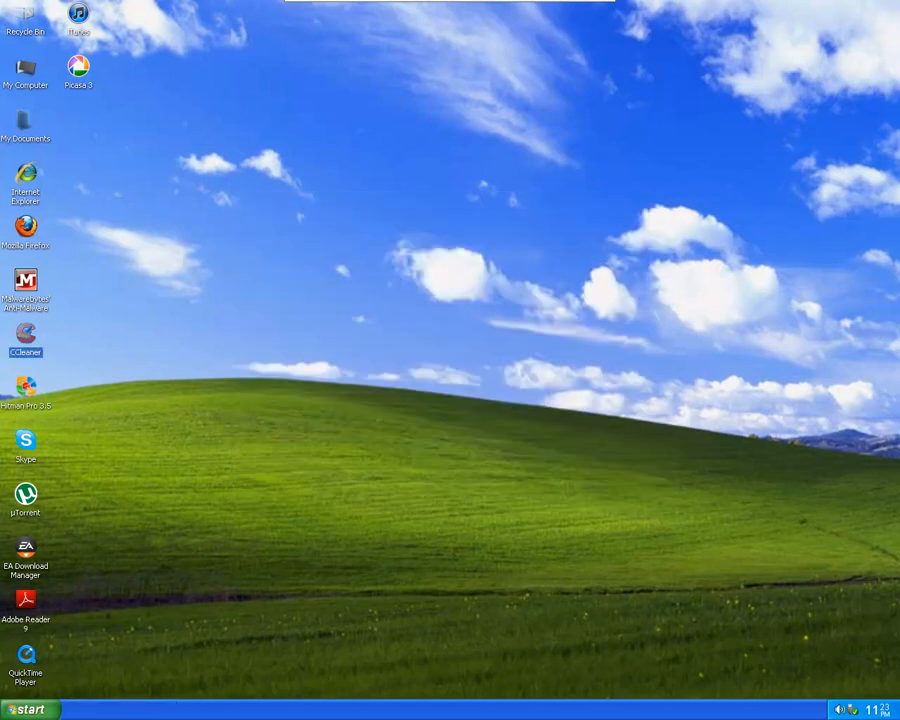
Step: Reopen Task Manager, check its performance, processes and applications views, and close it
right_click(181, 709)
click(208, 677)
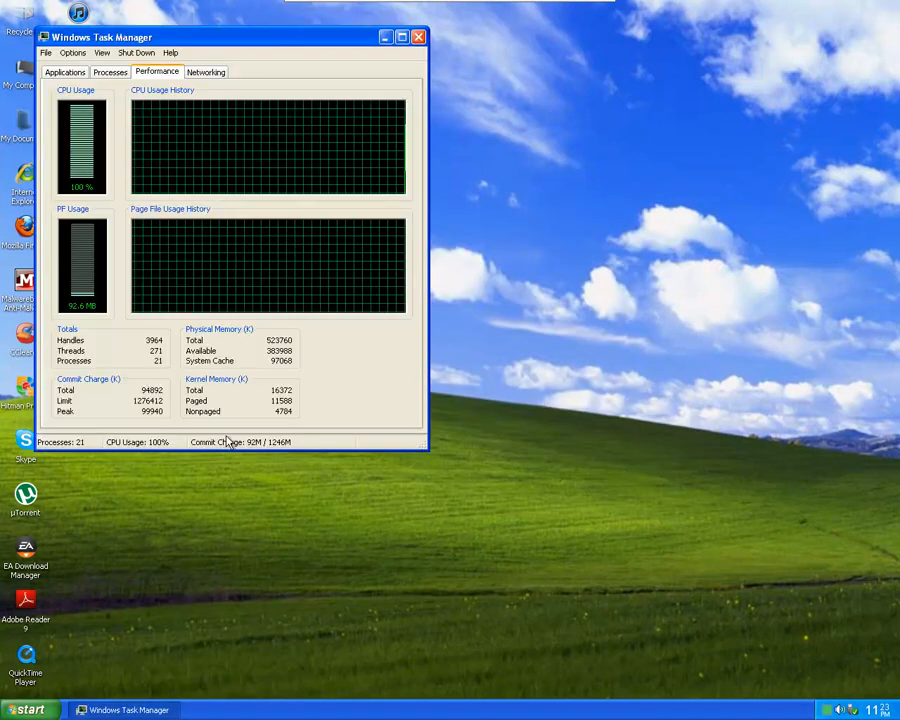
drag(193, 40, 358, 82)
click(264, 115)
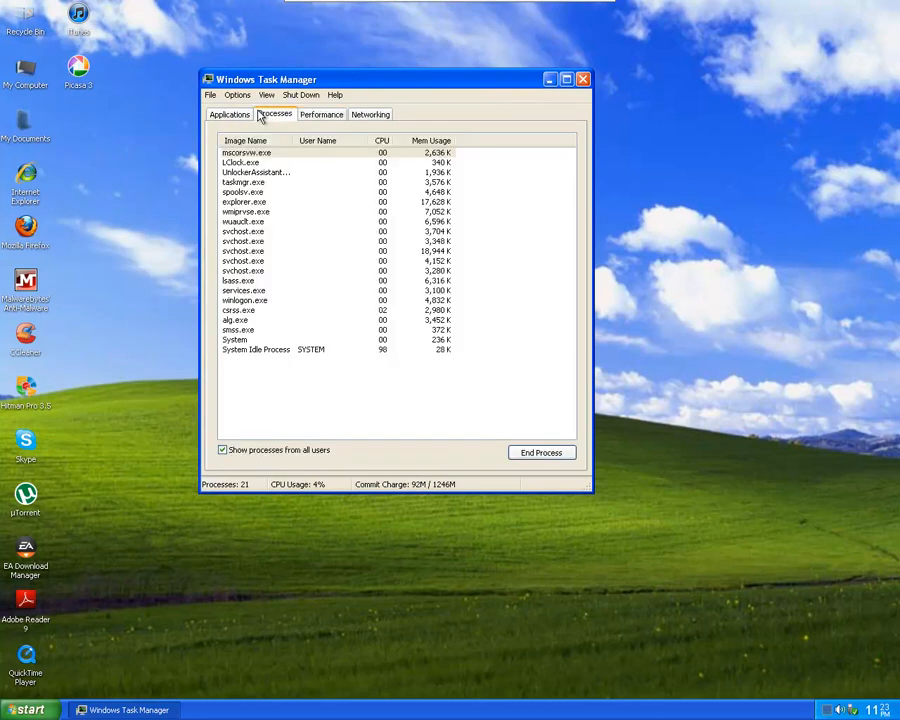
click(236, 116)
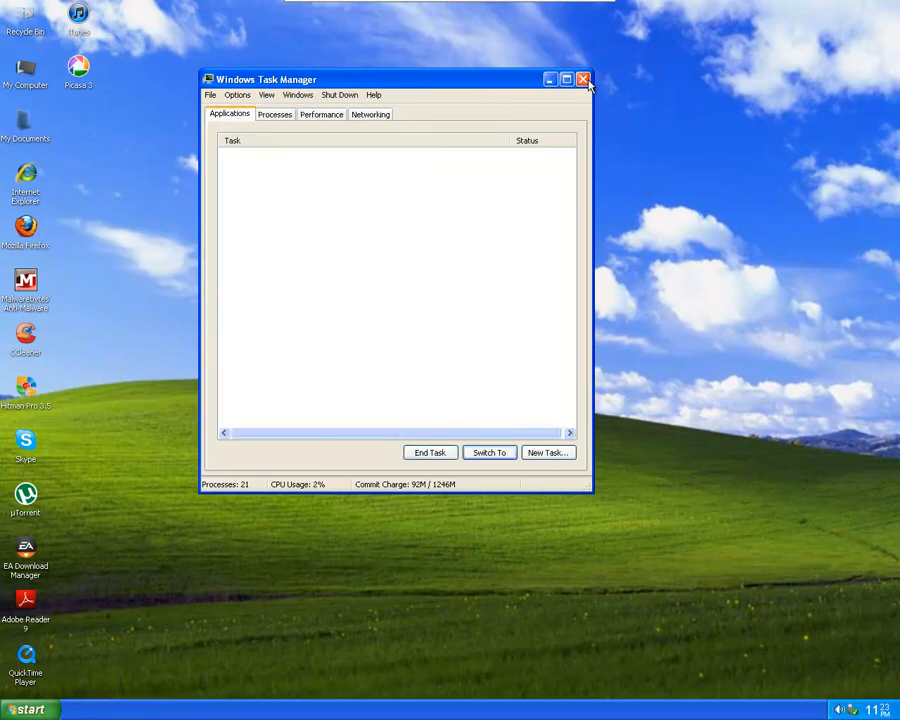
click(583, 80)
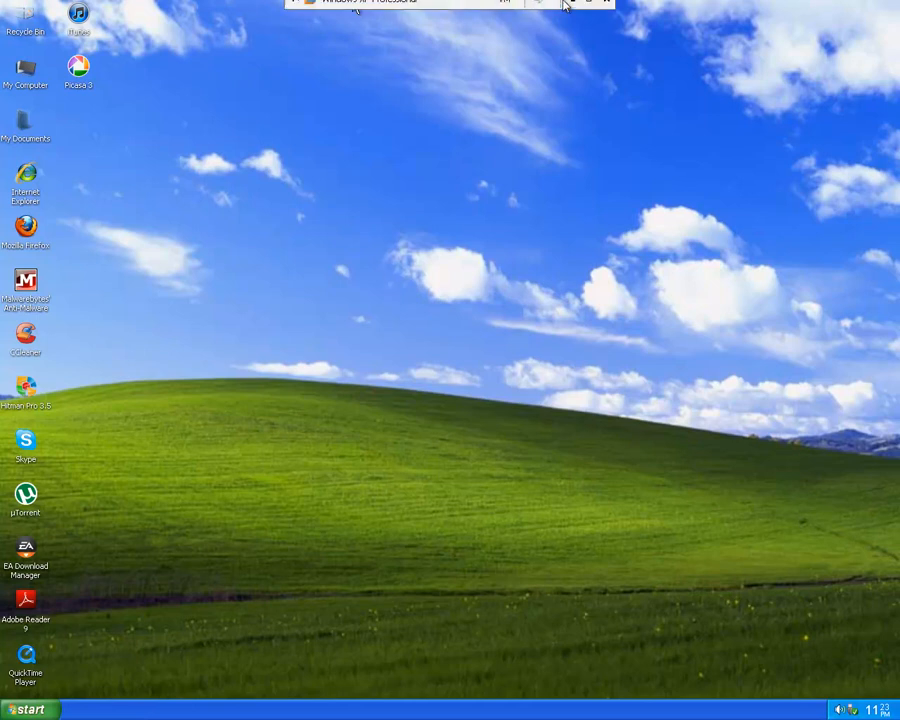
click(5, 709)
click(539, 527)
mouse_move(560, 552)
mouse_down()
mouse_move(231, 265)
mouse_move(142, 230)
mouse_up()
drag(138, 228, 149, 235)
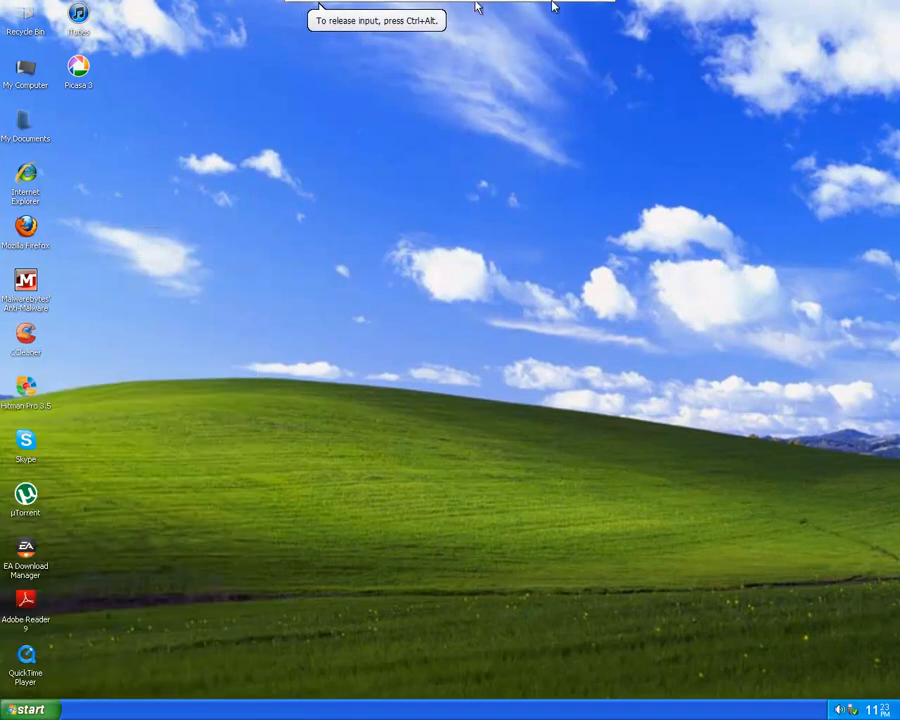
Step: Leave the virtual machine's full-screen view and close the Firefox downloads window on the host computer
click(589, 9)
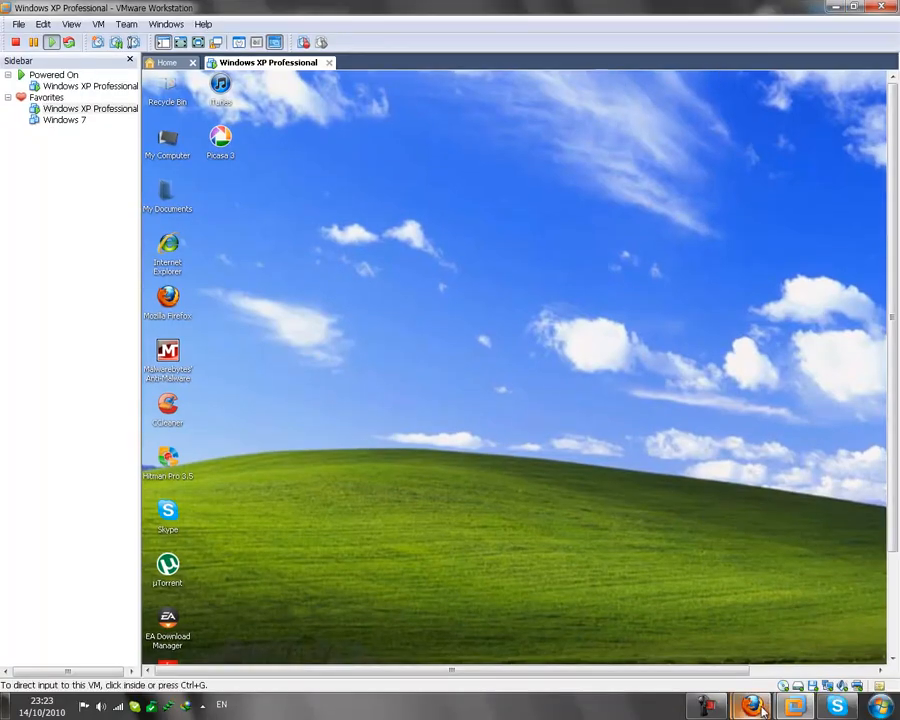
mouse_move(758, 707)
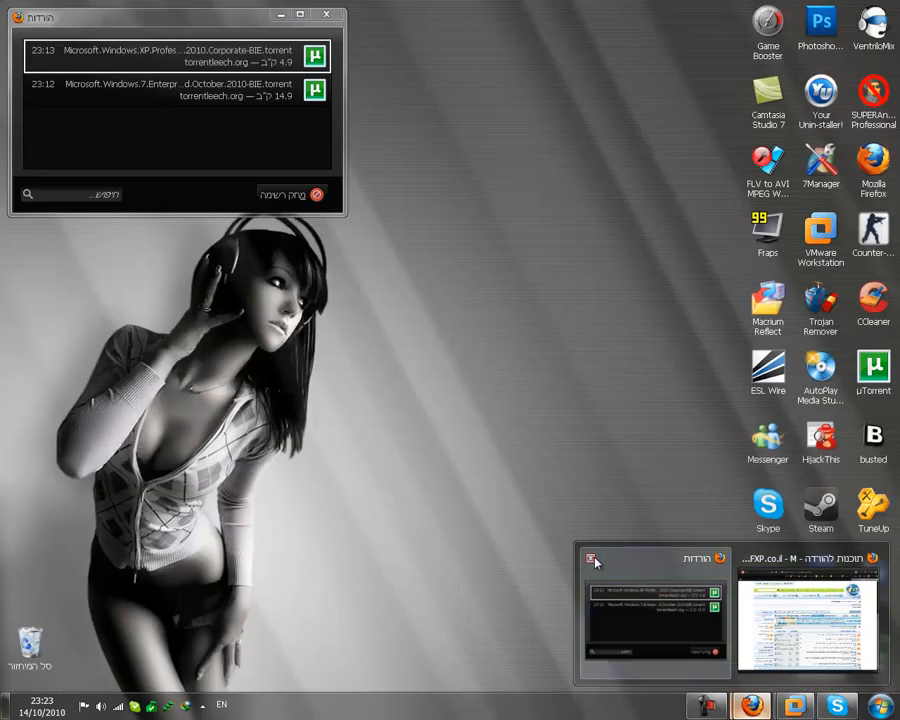
click(591, 559)
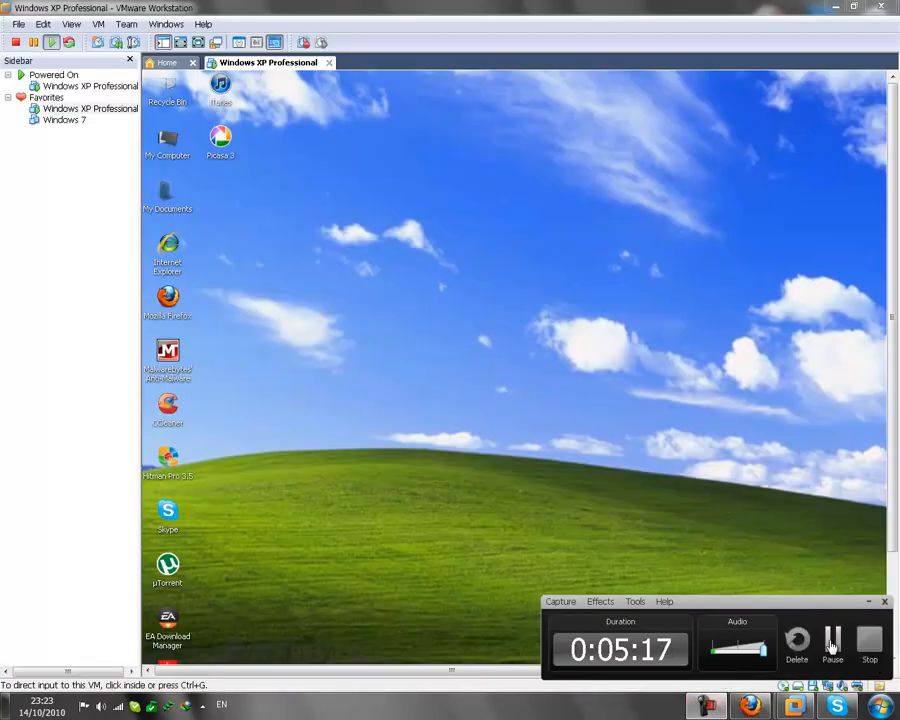